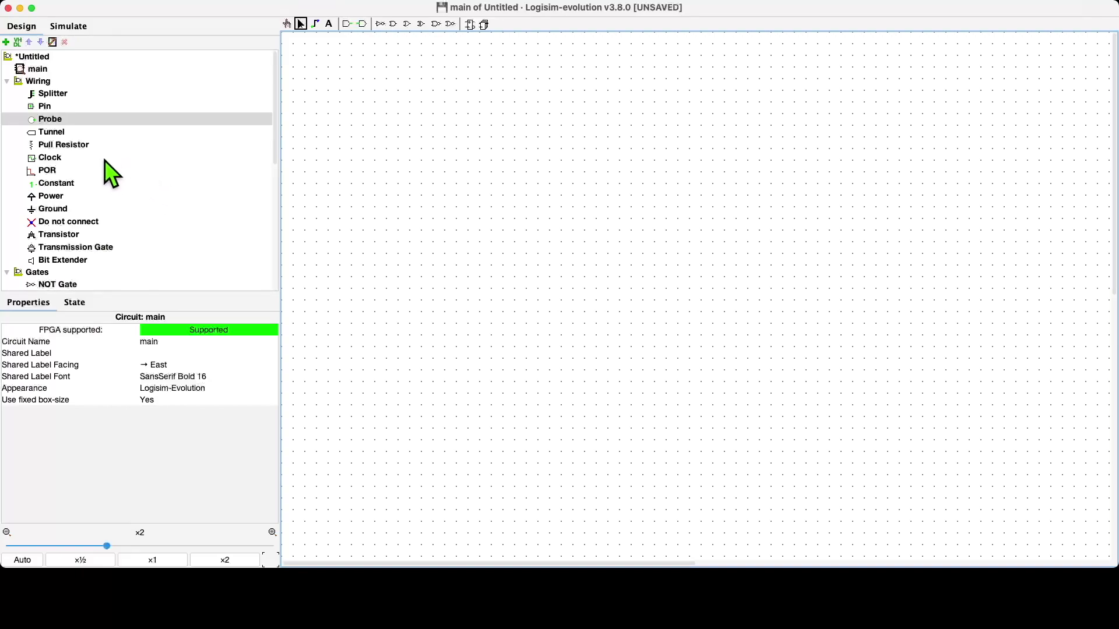
Step: Collapse the Wiring and Gates categories in the component library
left_click(7, 83)
left_click(8, 94)
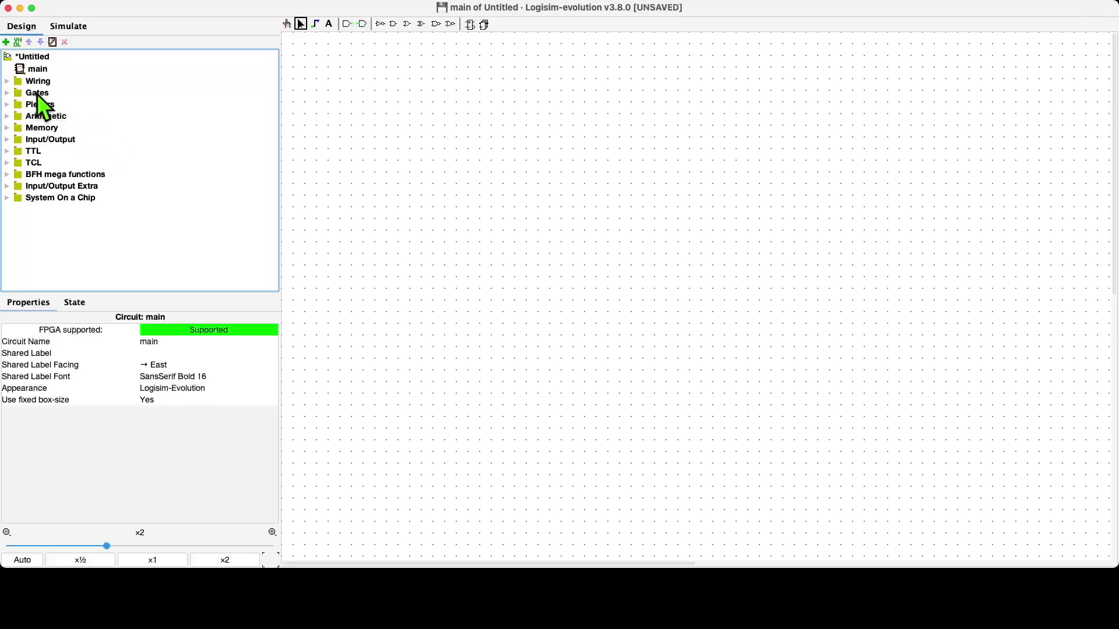
Step: From Wiring, place three input pins on the canvas and a clock below the first pin
left_click(6, 81)
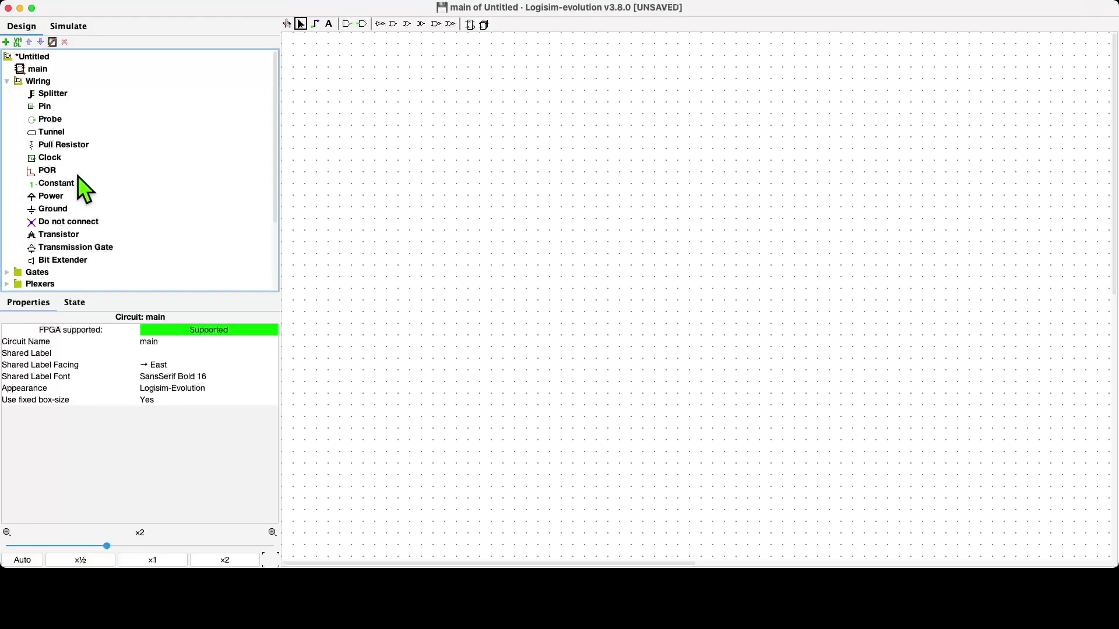
left_click(45, 107)
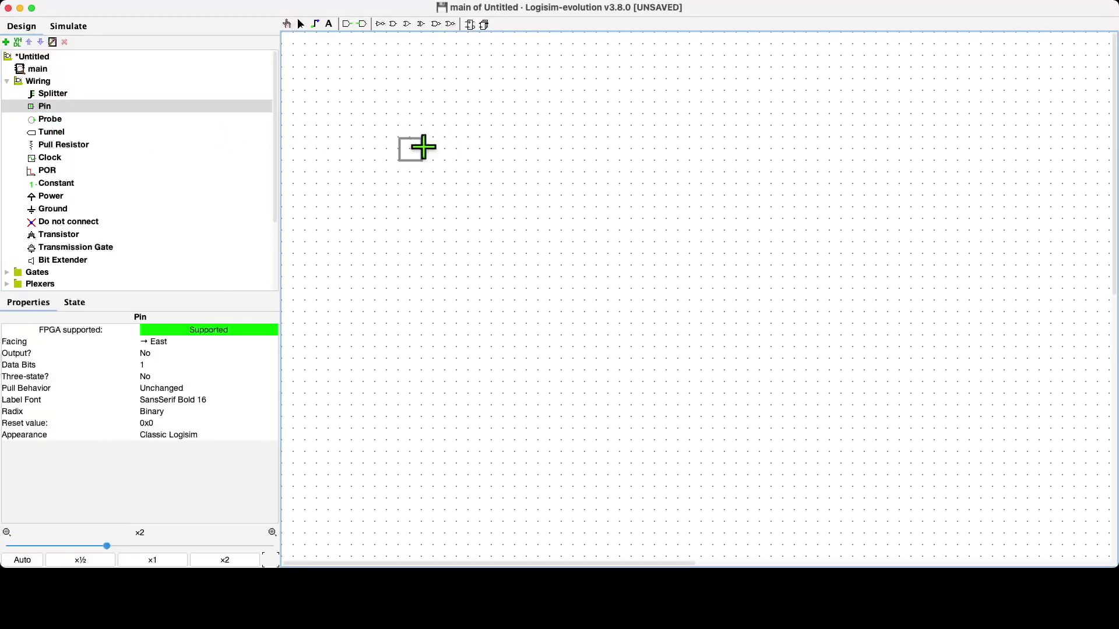
left_click(423, 148)
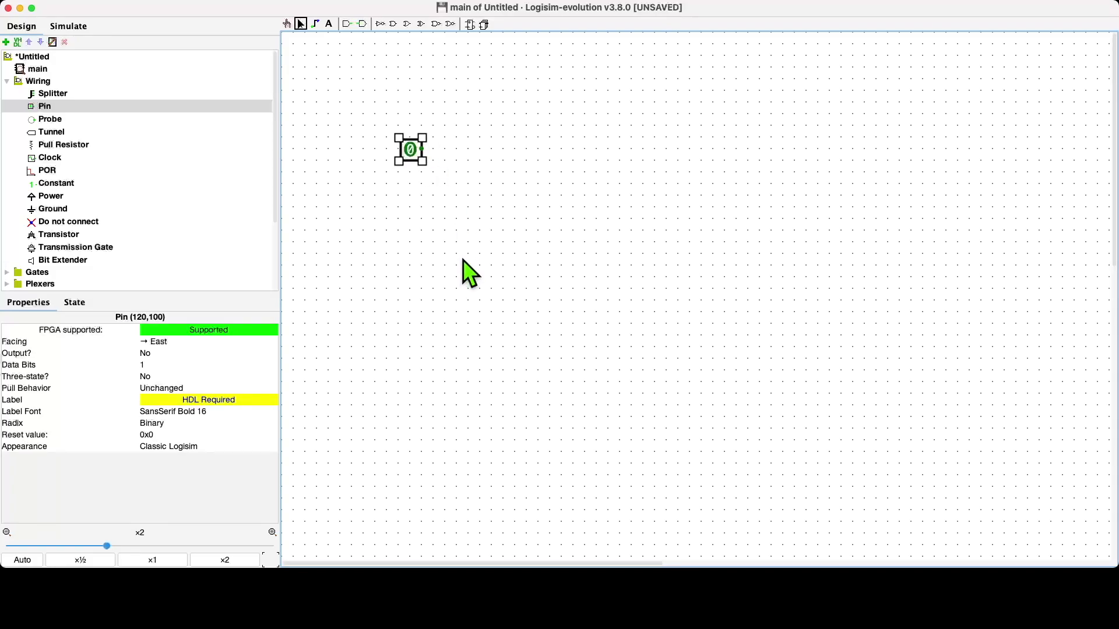
left_click(72, 106)
left_click(539, 126)
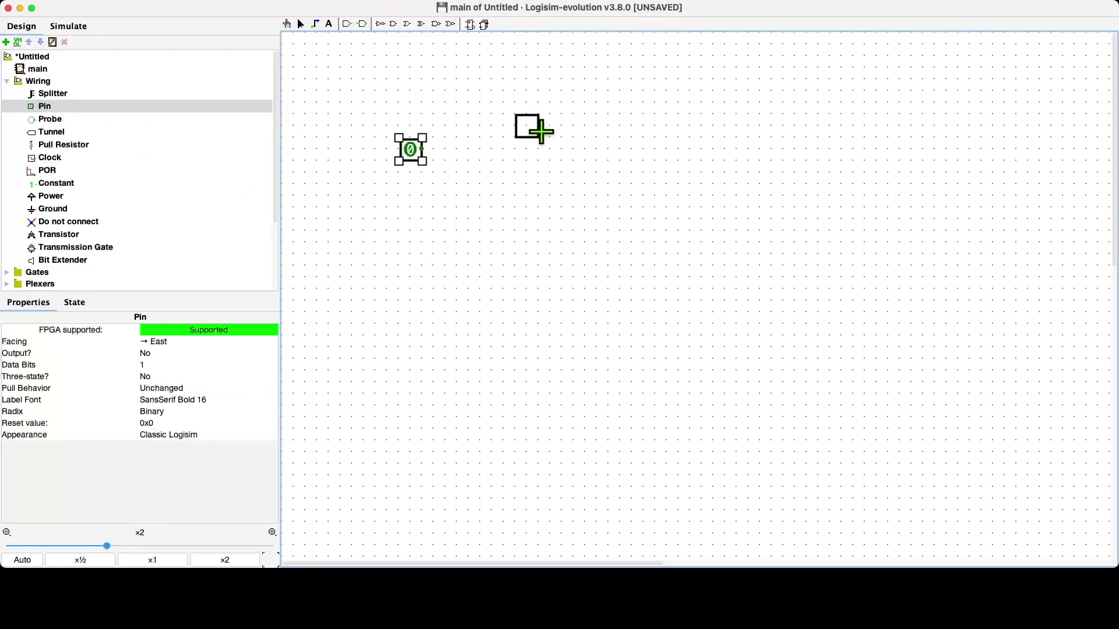
left_click(94, 107)
left_click(532, 198)
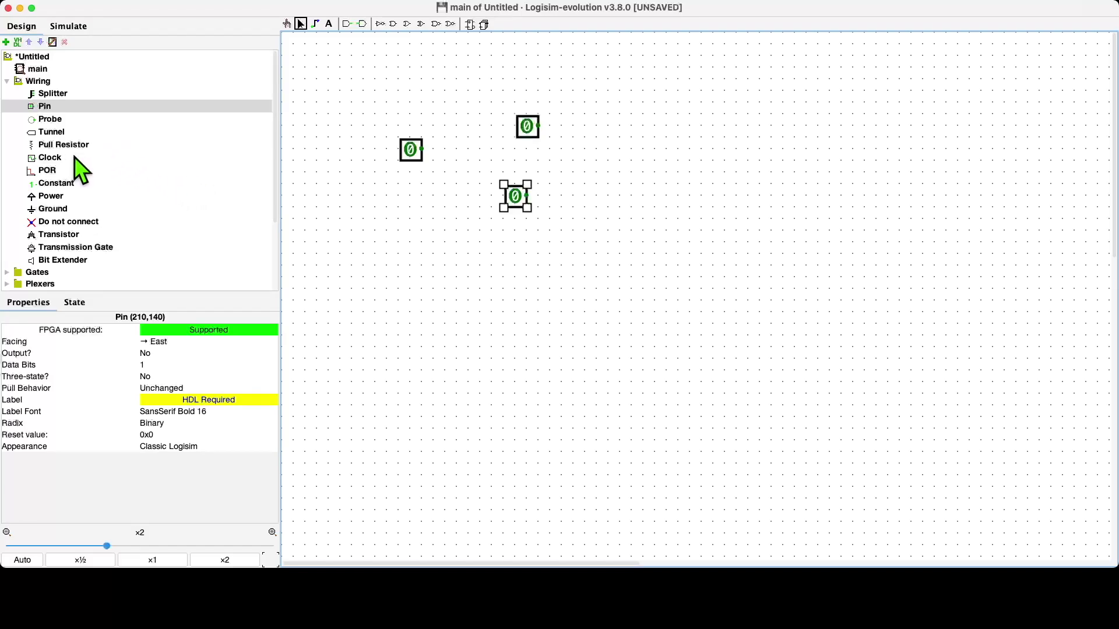
left_click(46, 159)
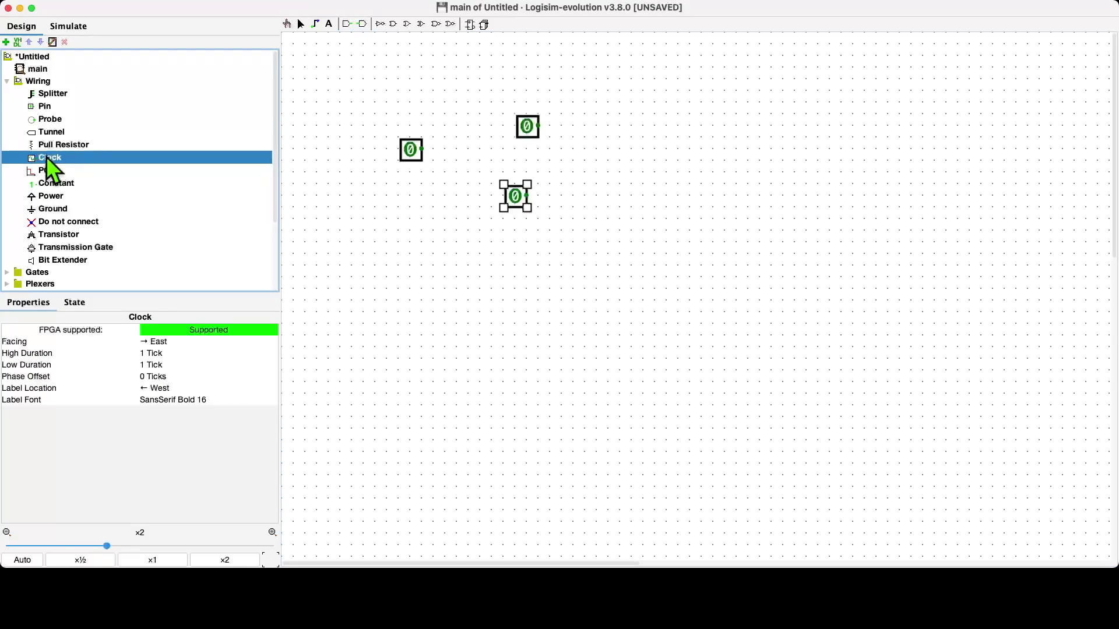
left_click(422, 219)
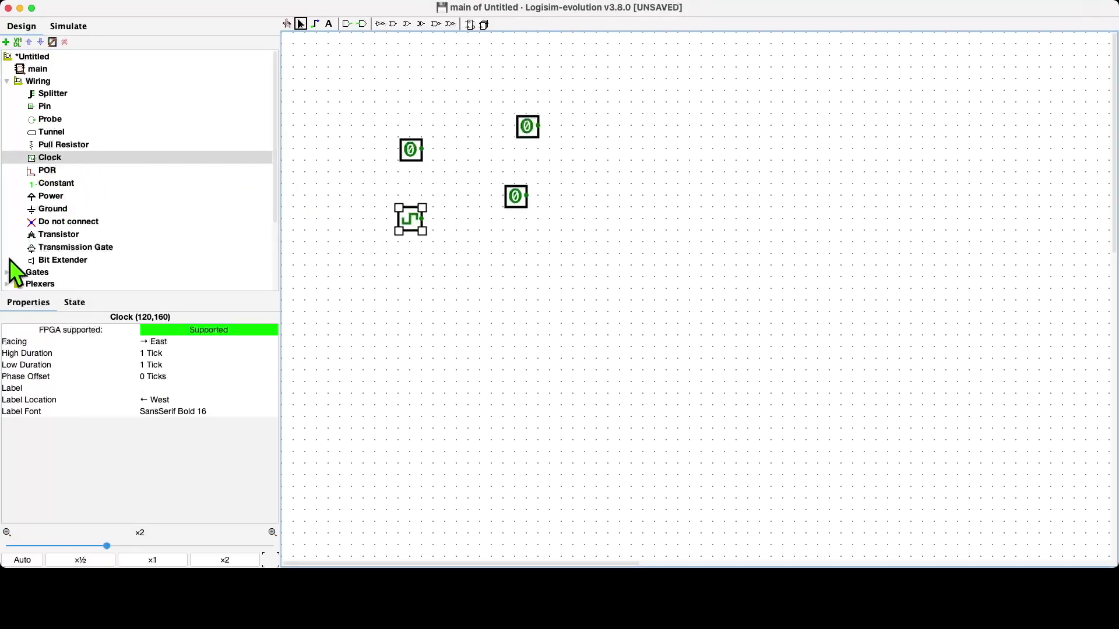
Step: From Gates, place a buffer right of the pins and a NAND gate below them
left_click(7, 81)
left_click(7, 93)
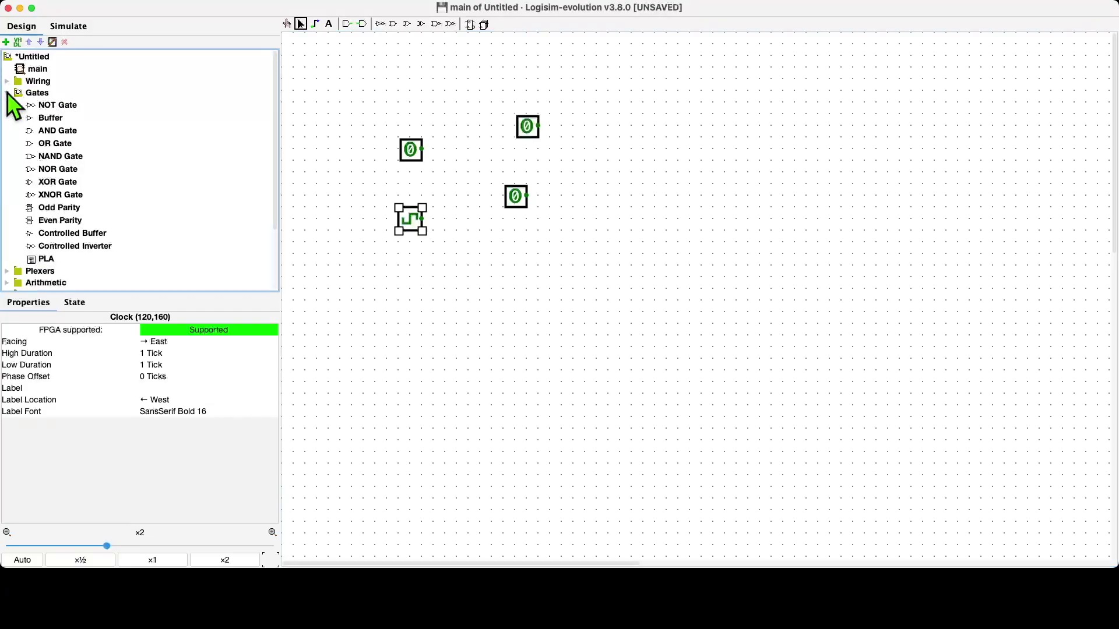
left_click(49, 119)
left_click(618, 160)
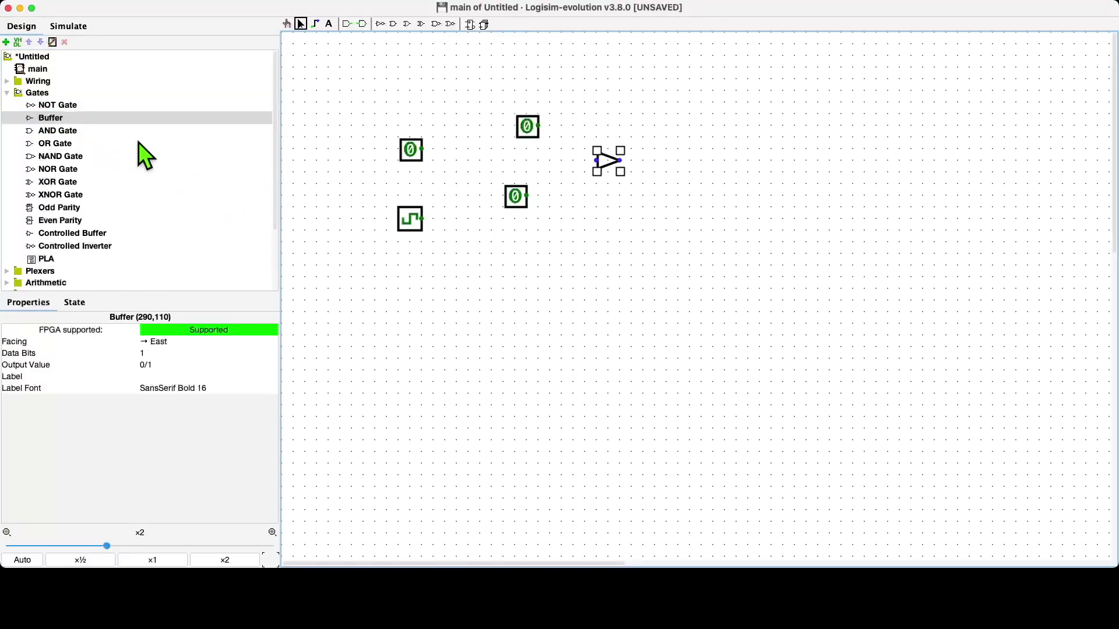
left_click(52, 156)
left_click(574, 278)
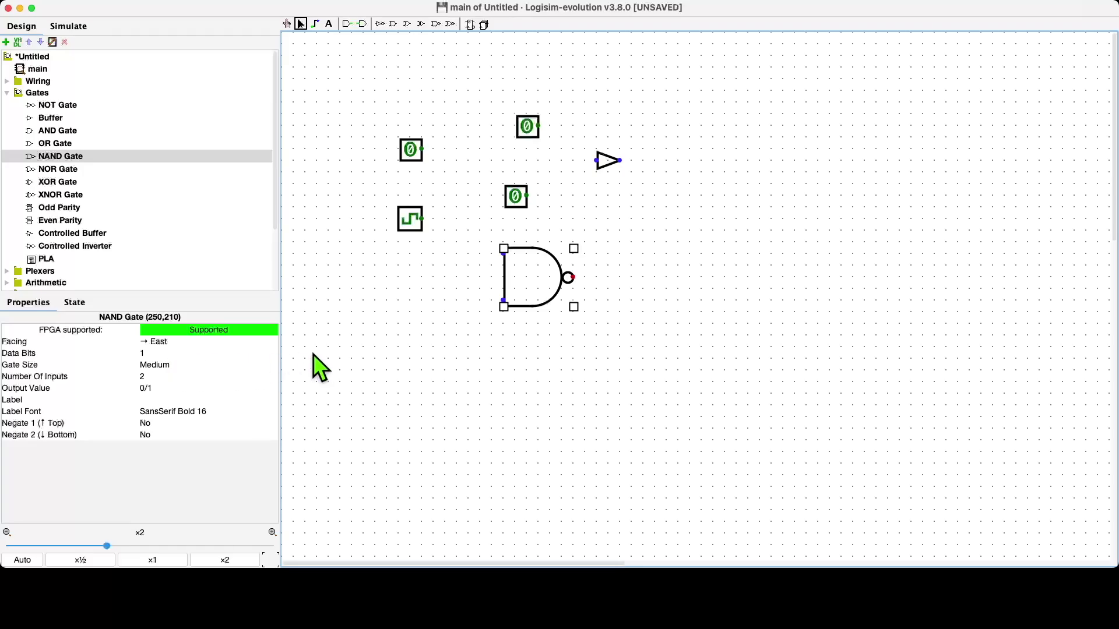
Step: Set the topmost input pin's Facing property to South
left_click(481, 287)
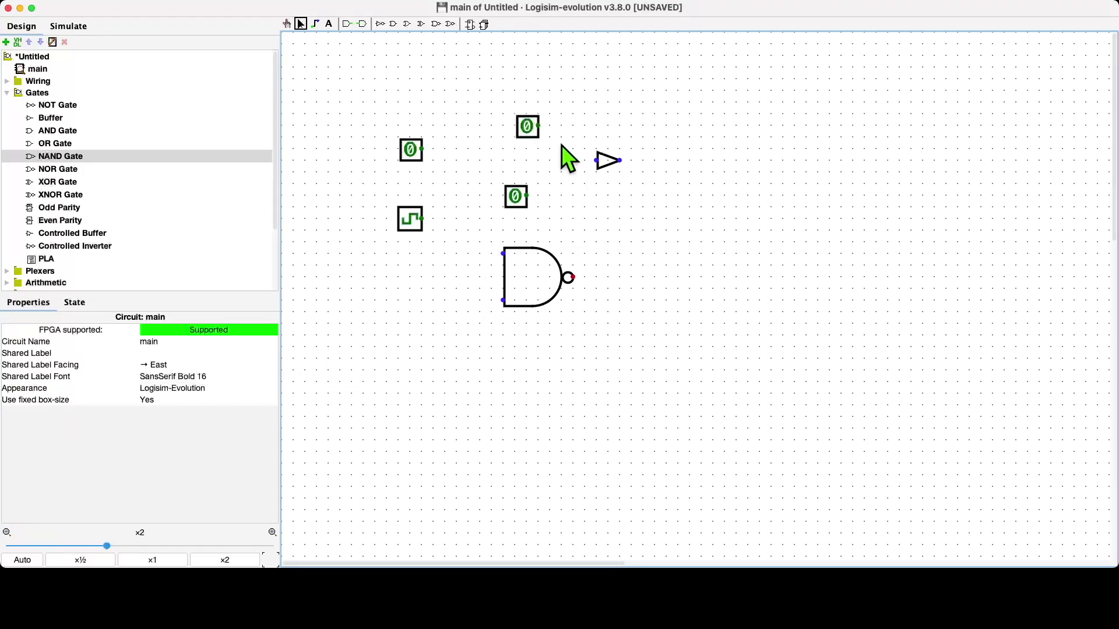
left_click(530, 133)
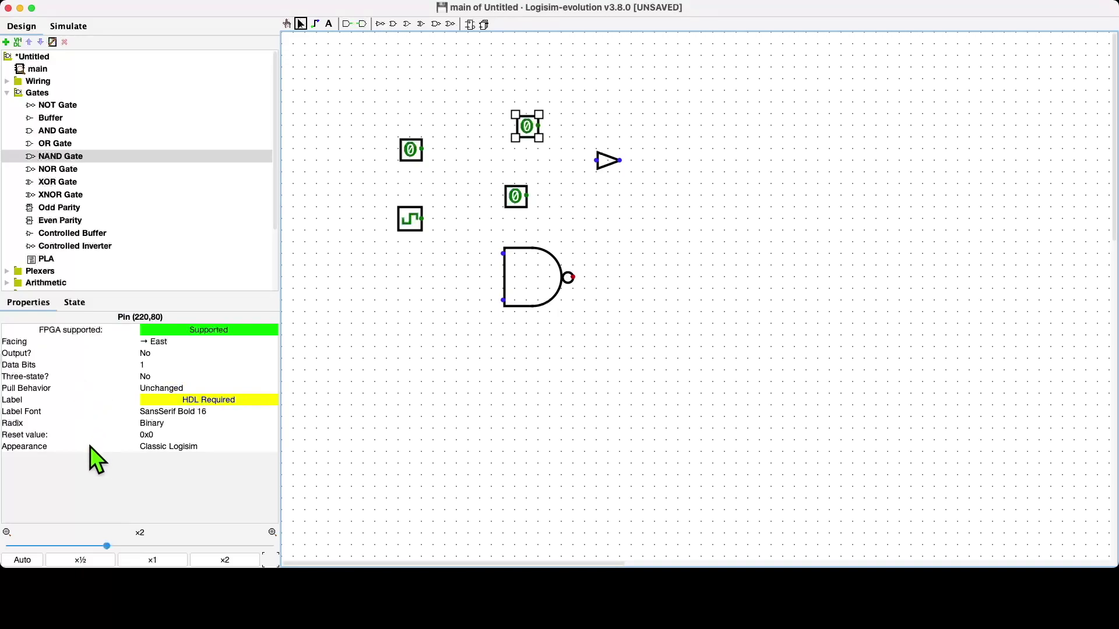
left_click(162, 344)
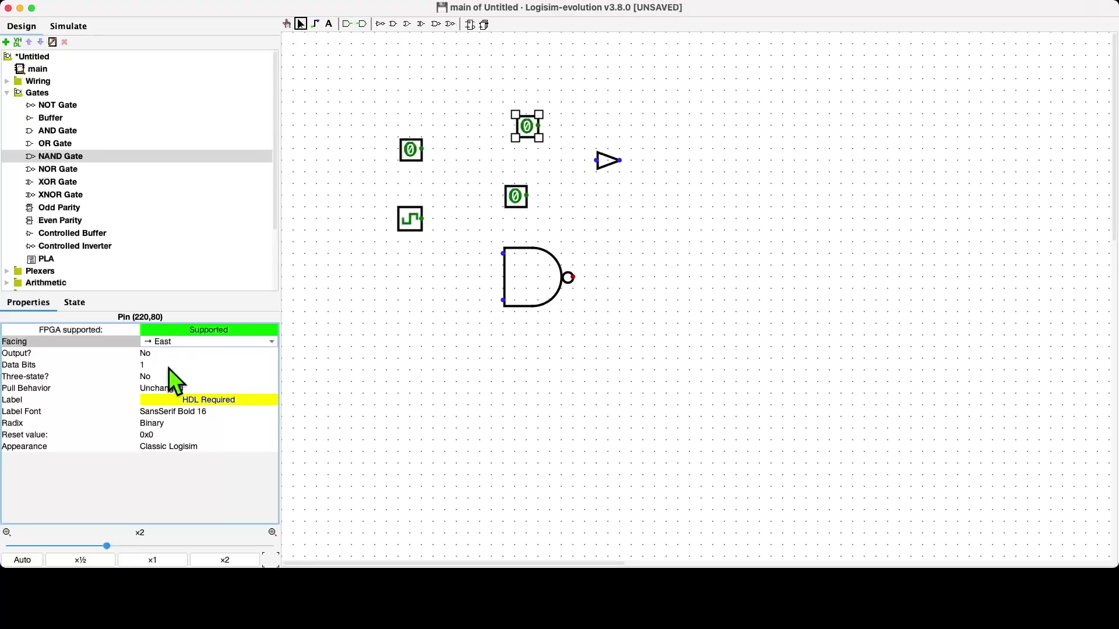
key("Down")
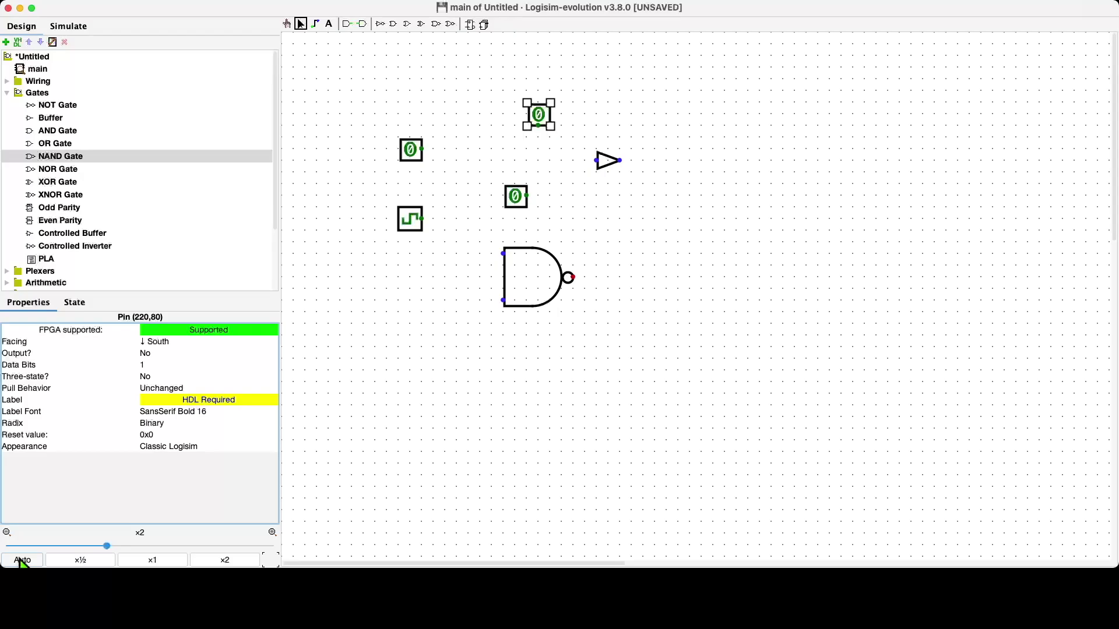
Step: Zoom through ×½, ×1 and ×2, auto-fit to ×3.3, then place an AND gate top-left
left_click(81, 561)
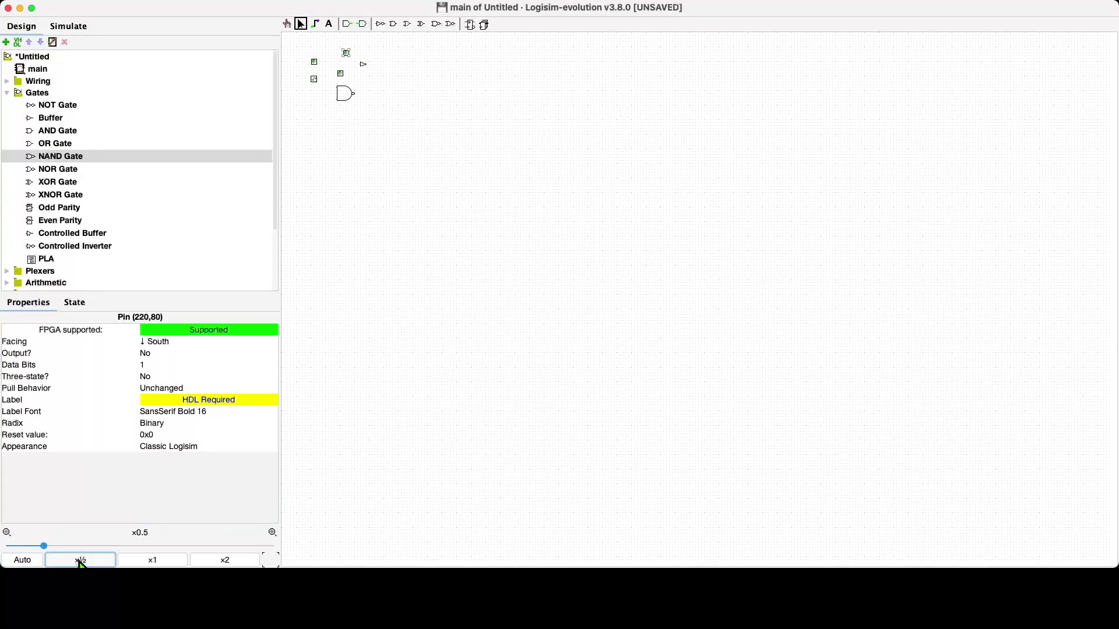
left_click(133, 561)
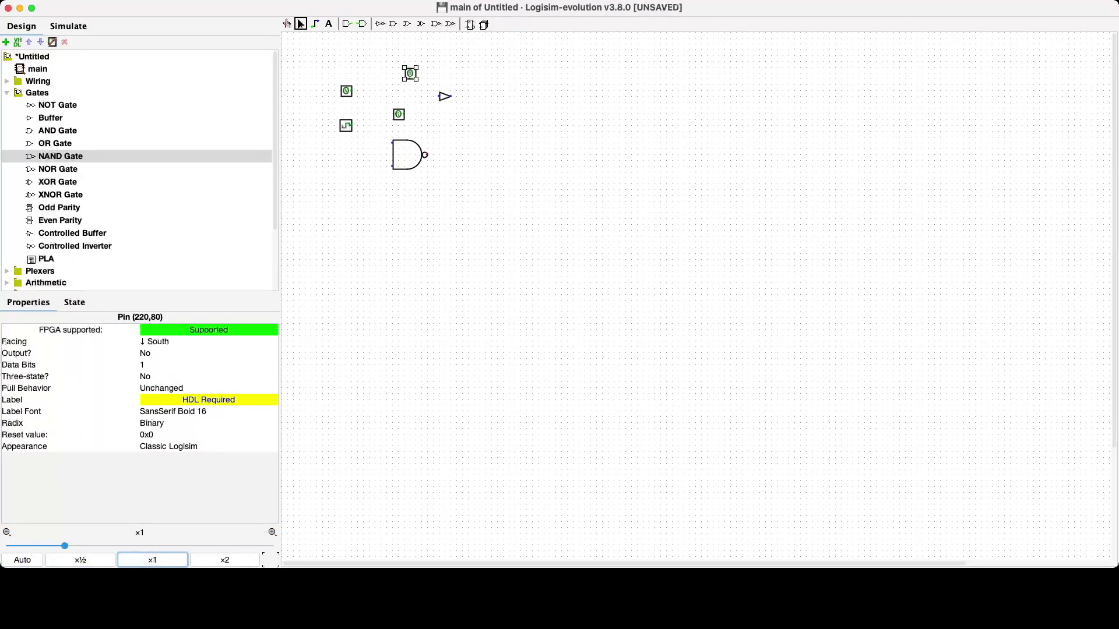
left_click(226, 560)
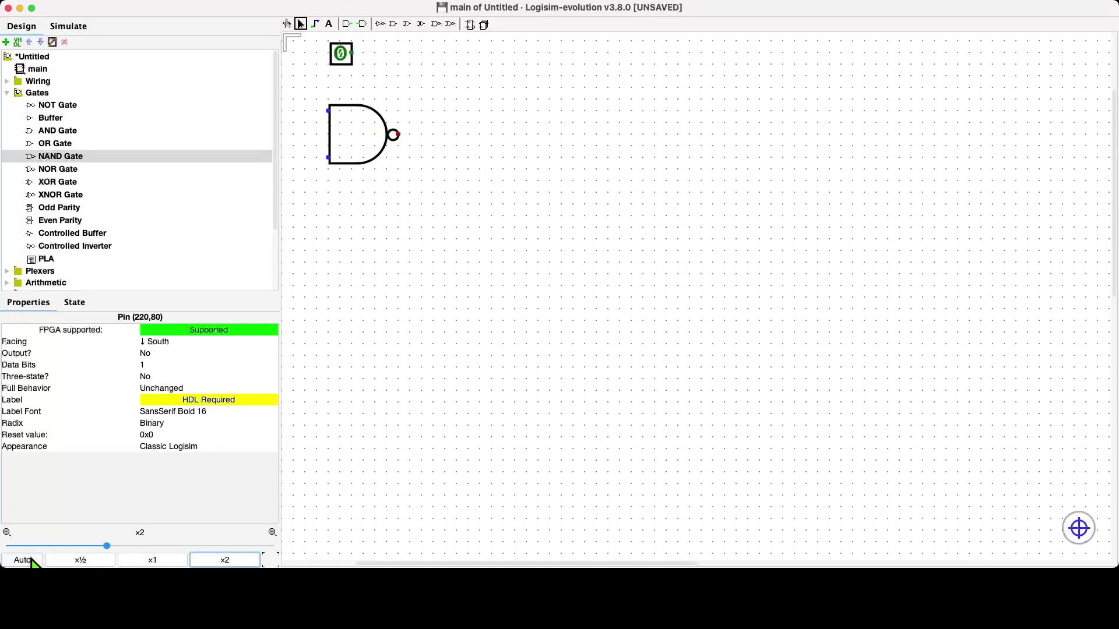
left_click(23, 561)
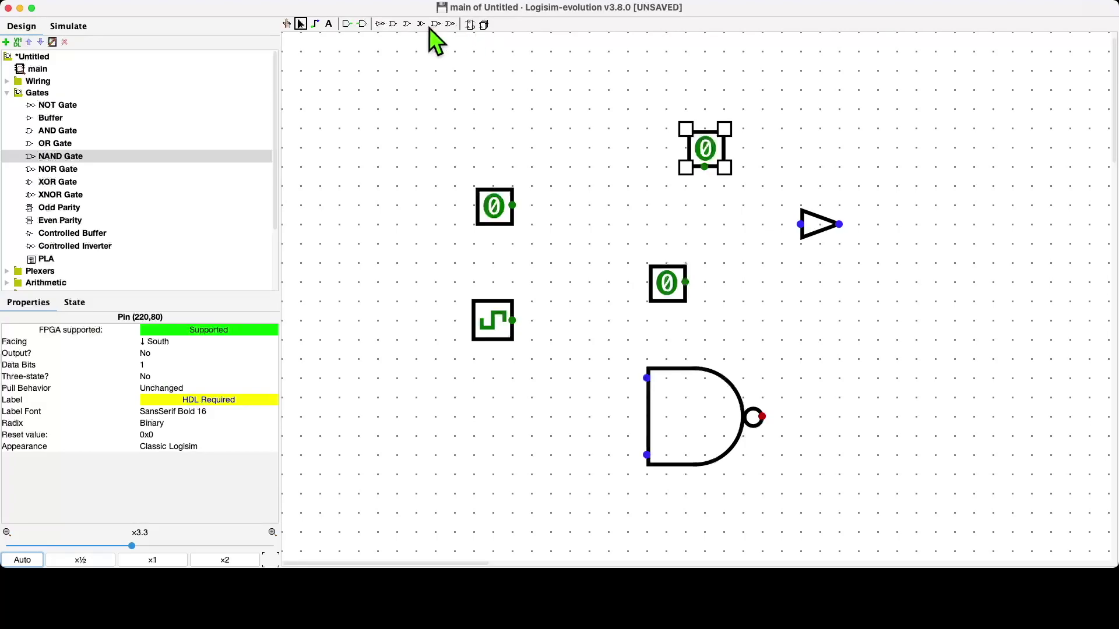
left_click(393, 25)
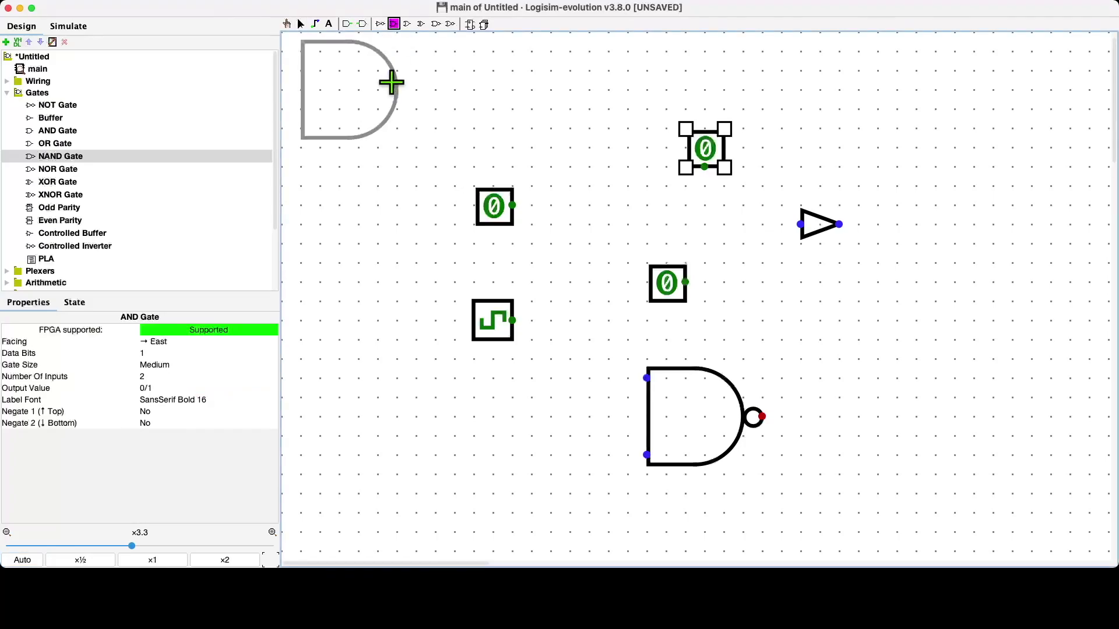
Step: Place an XOR gate right of the AND gate and box-select the lower pins, clock, buffer and NAND gate
left_click(421, 27)
left_click(607, 108)
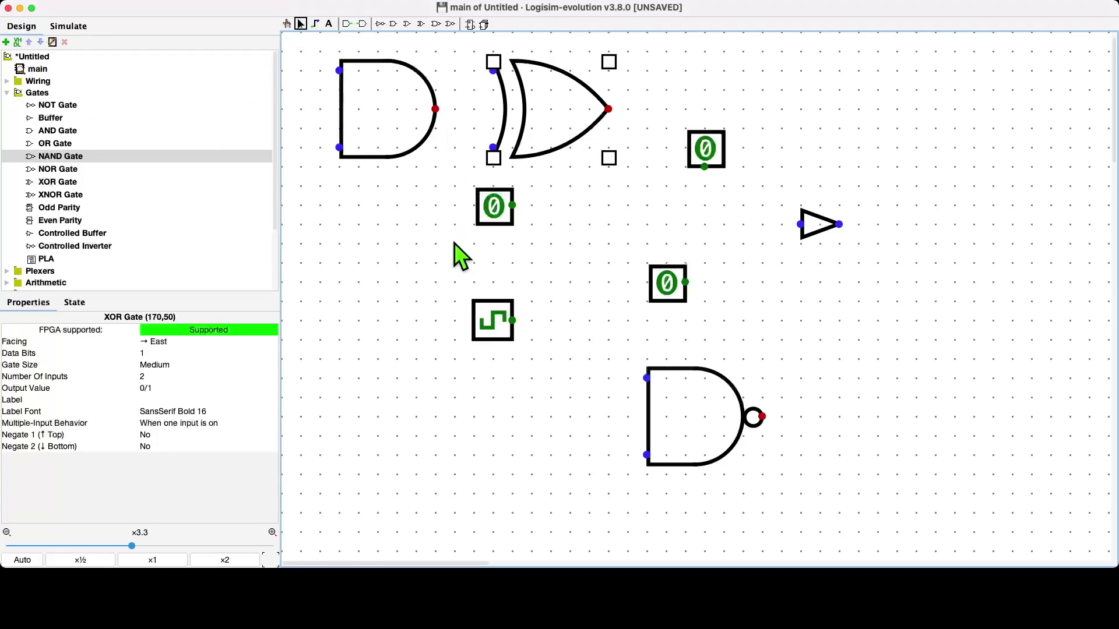
left_click_drag(411, 172, 877, 499)
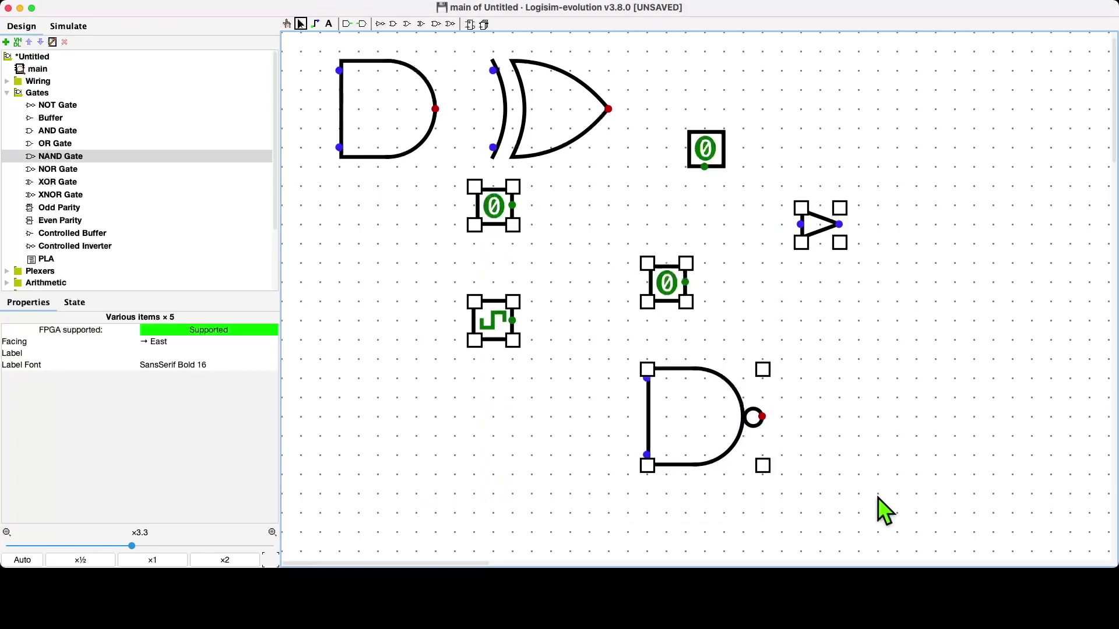
Step: Delete the five selected components and switch to the Poke tool
key("Delete")
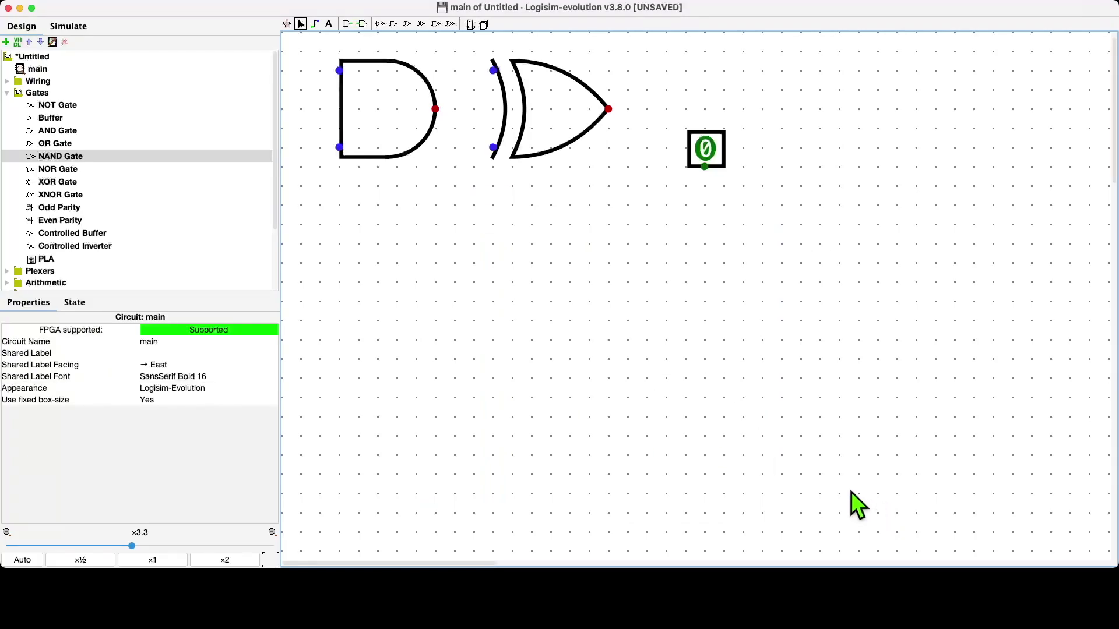
left_click(286, 24)
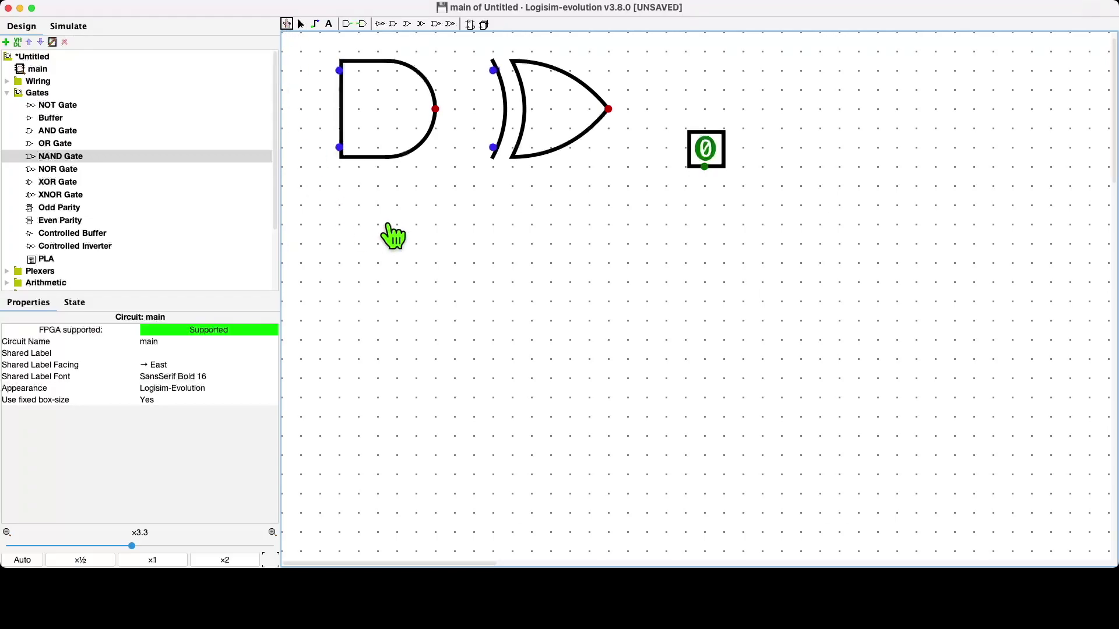